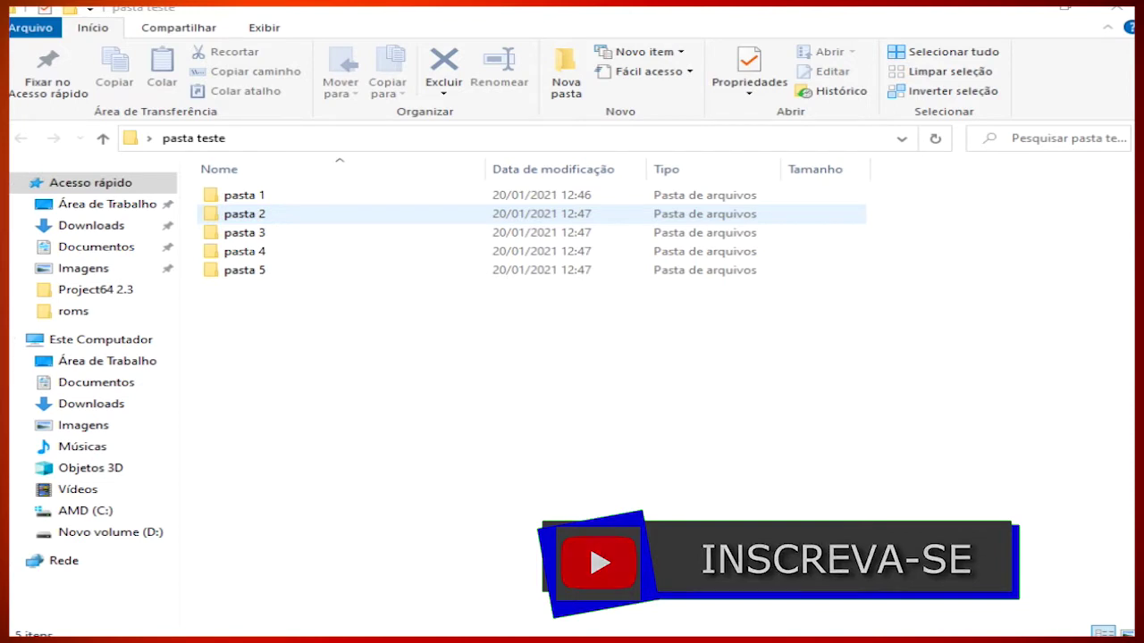
click(244, 195)
click(244, 213)
key(Down)
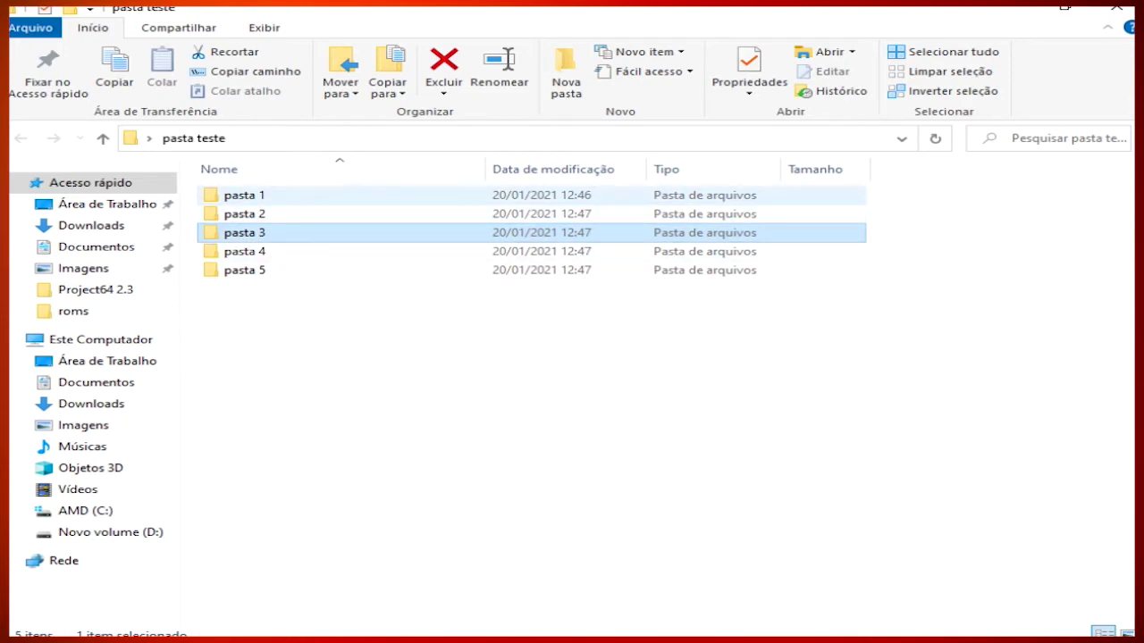
click(244, 195)
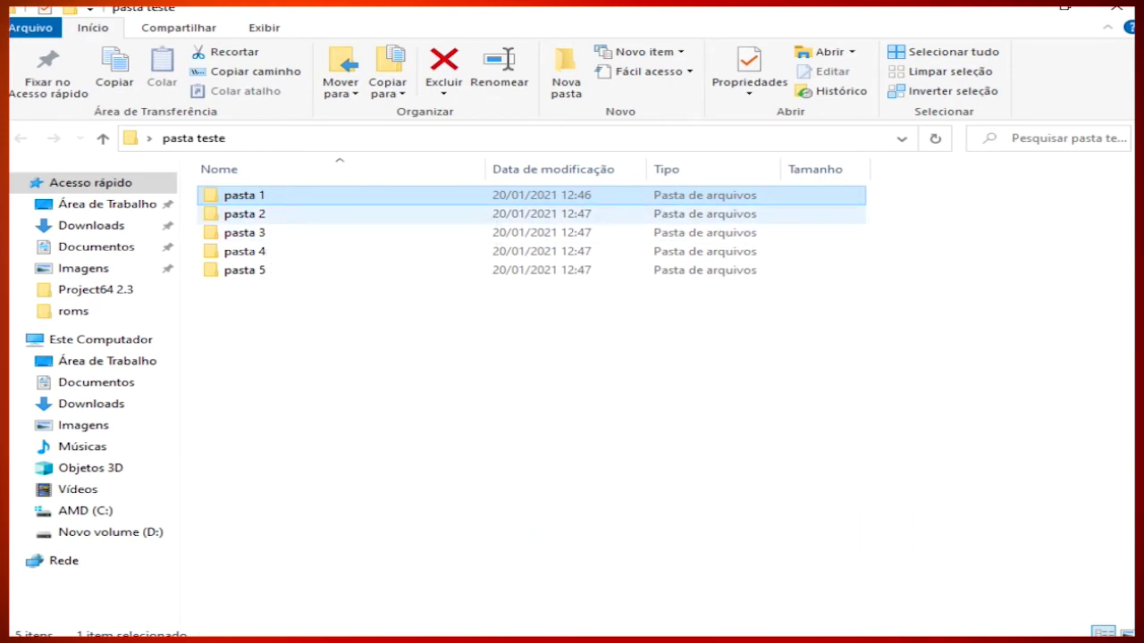
click(295, 213)
click(295, 232)
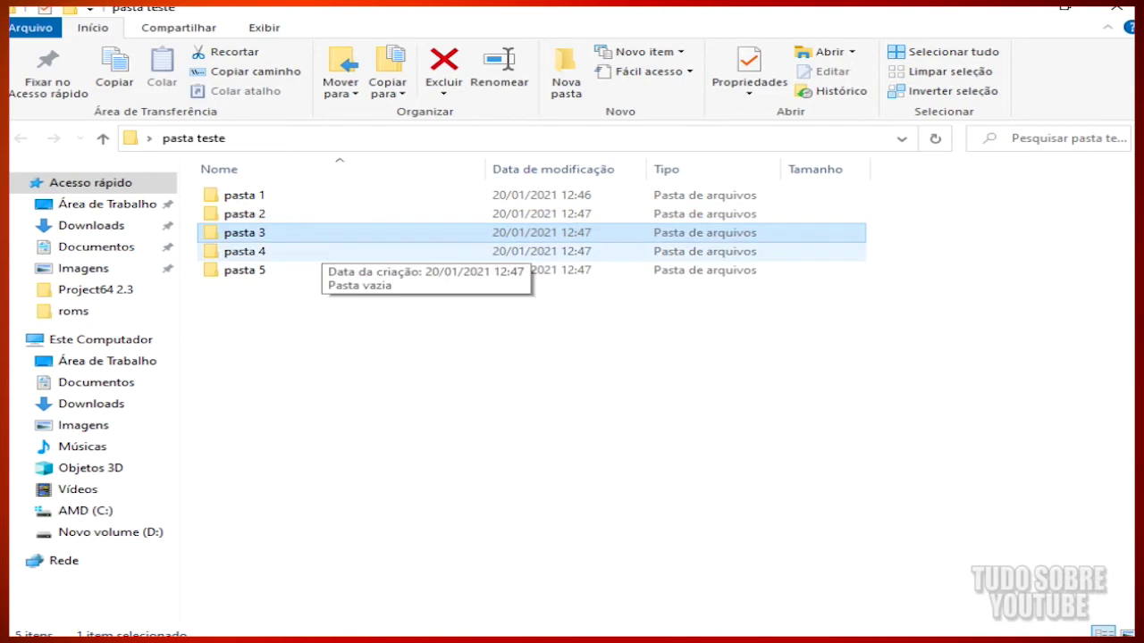
click(321, 252)
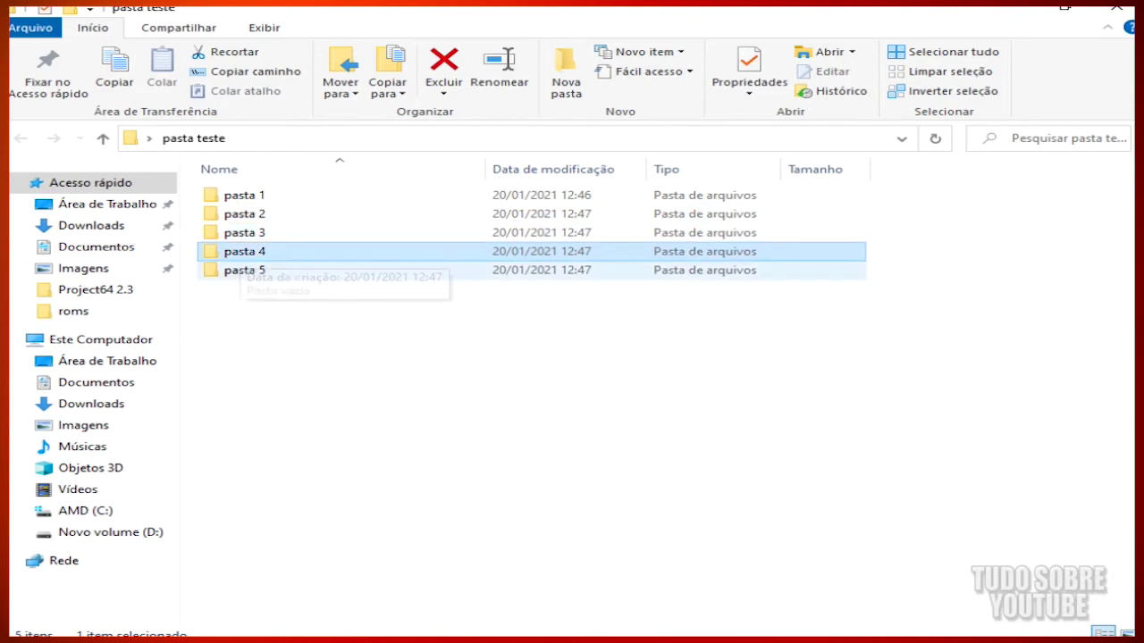
click(244, 270)
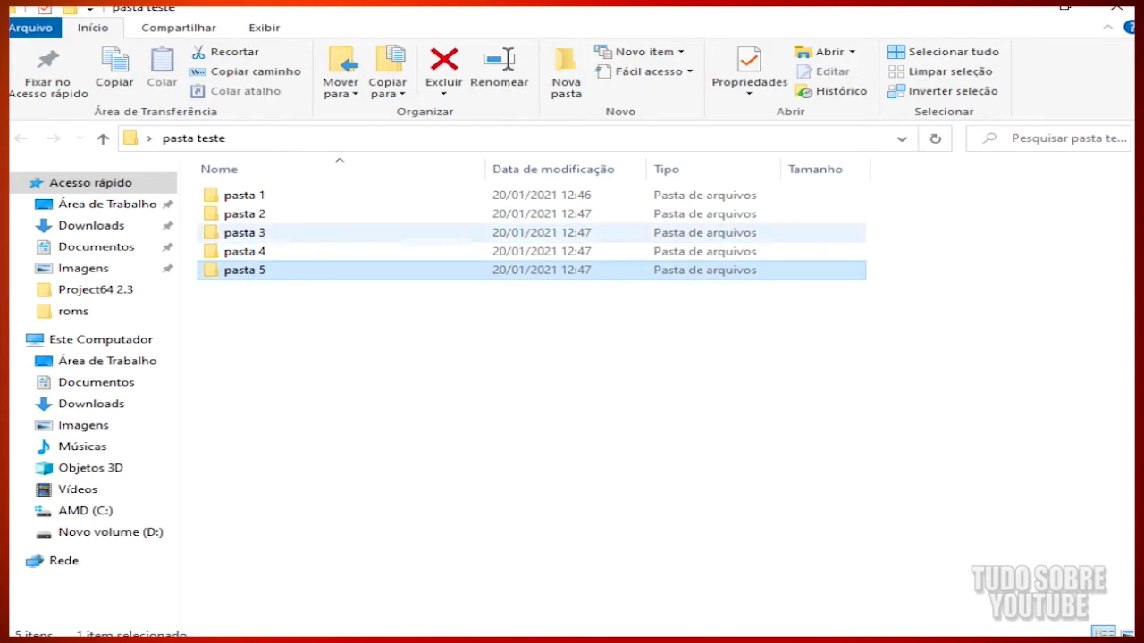
Open the icon selection for the folder pasta 1 from its customization properties
click(244, 195)
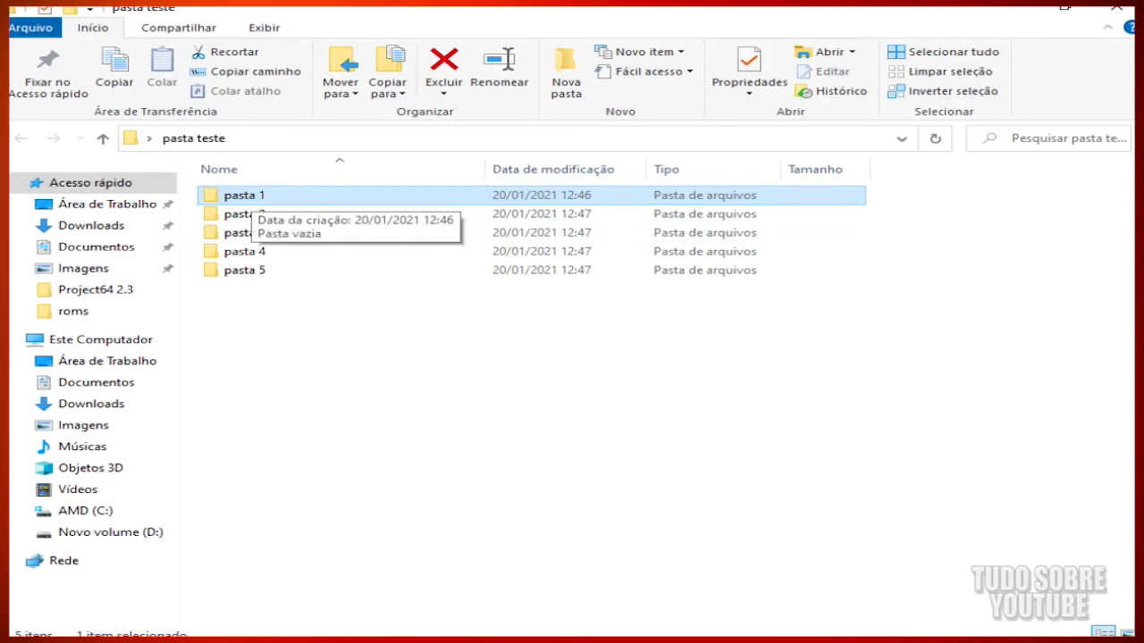
right_click(251, 195)
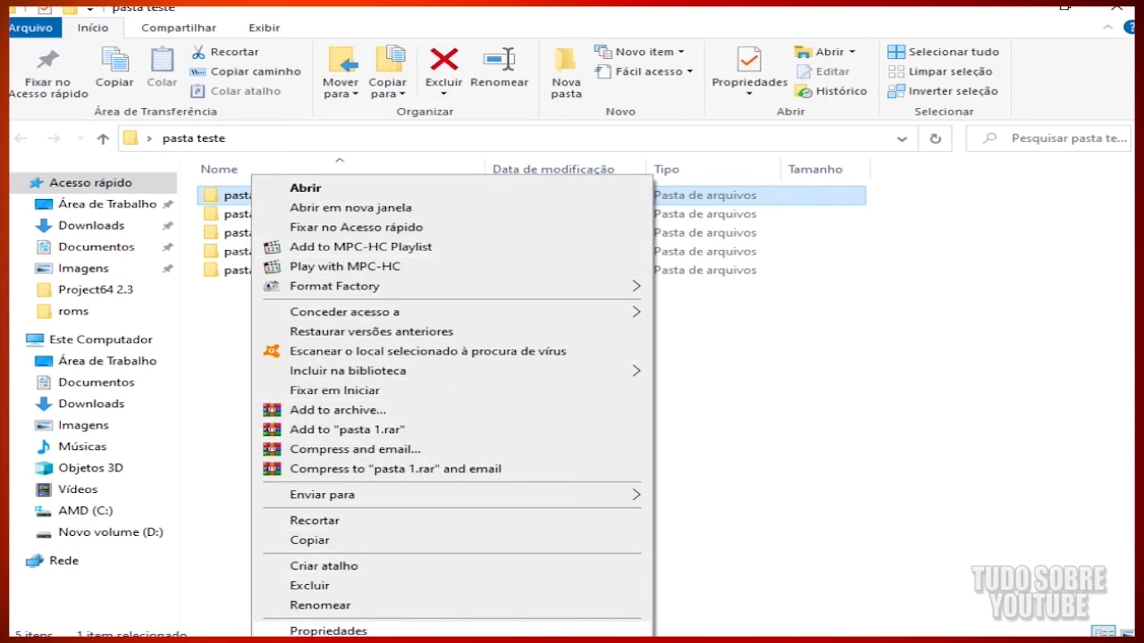
click(328, 631)
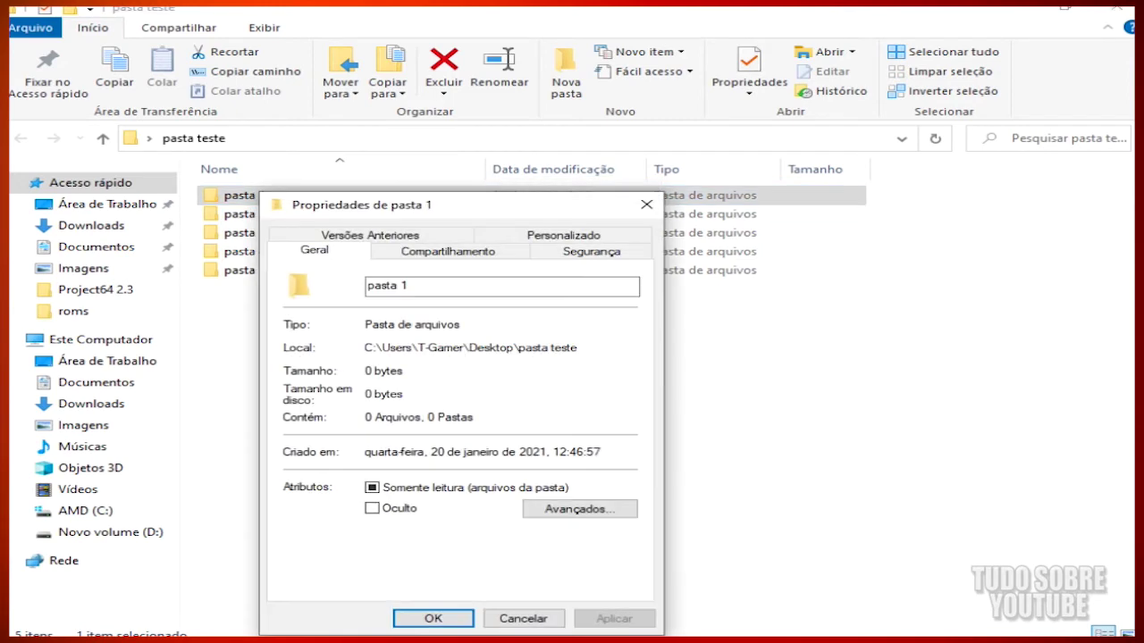
drag(469, 286, 714, 142)
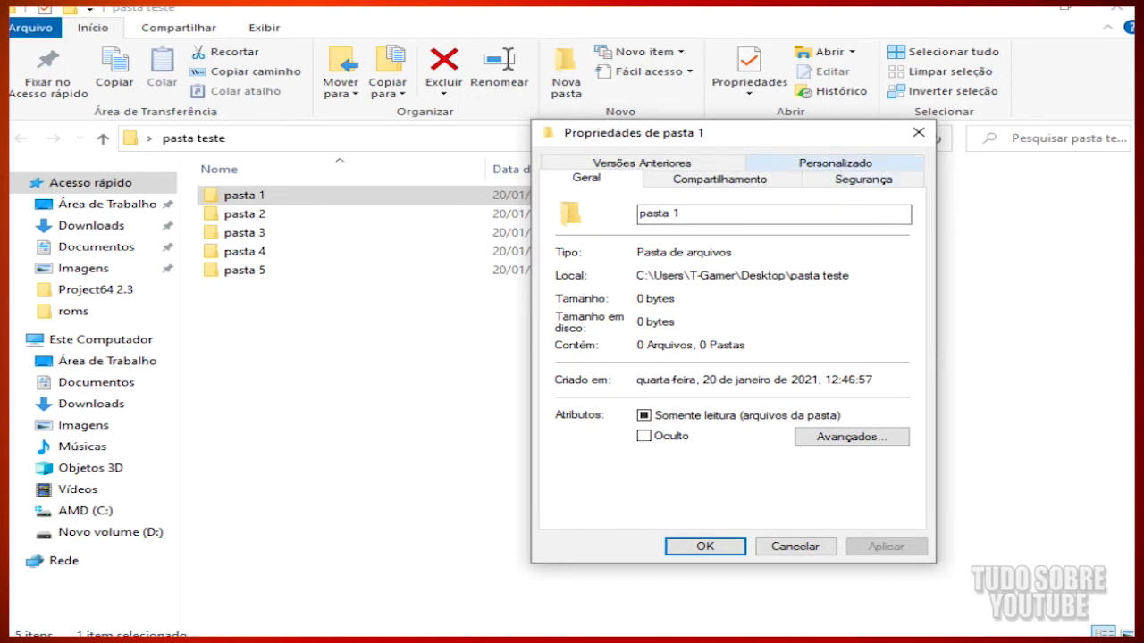
click(835, 163)
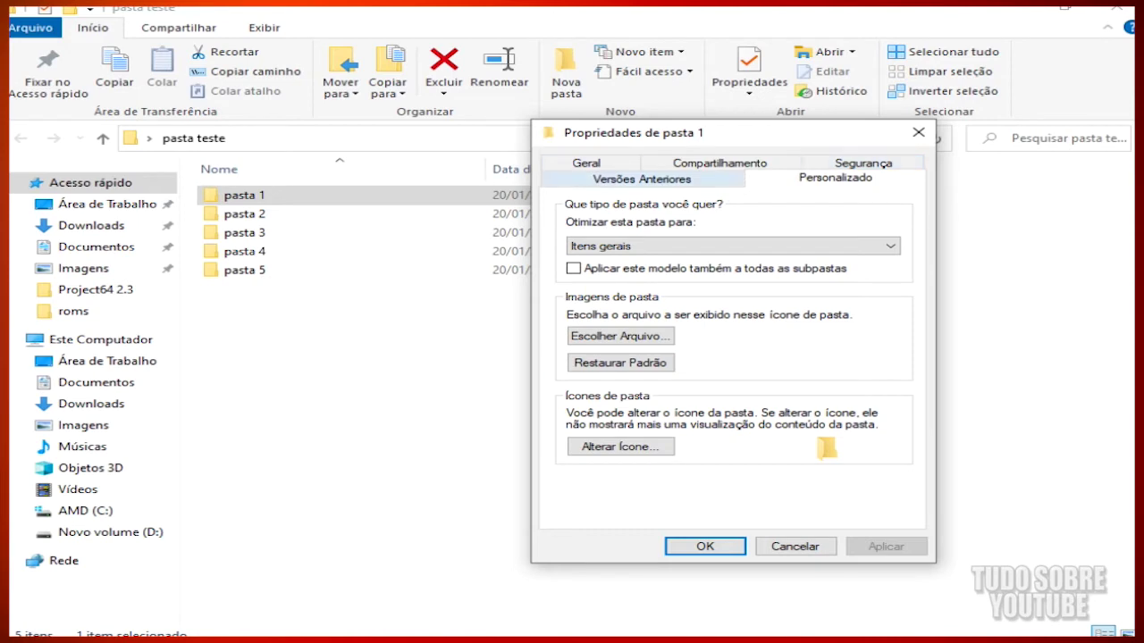
click(586, 163)
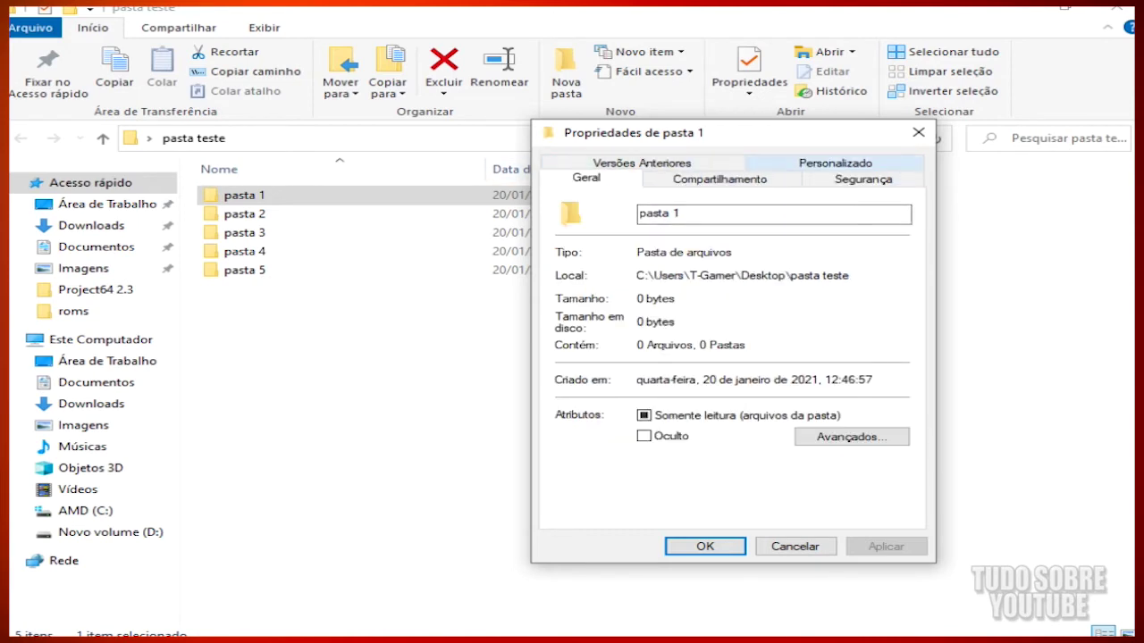
click(835, 162)
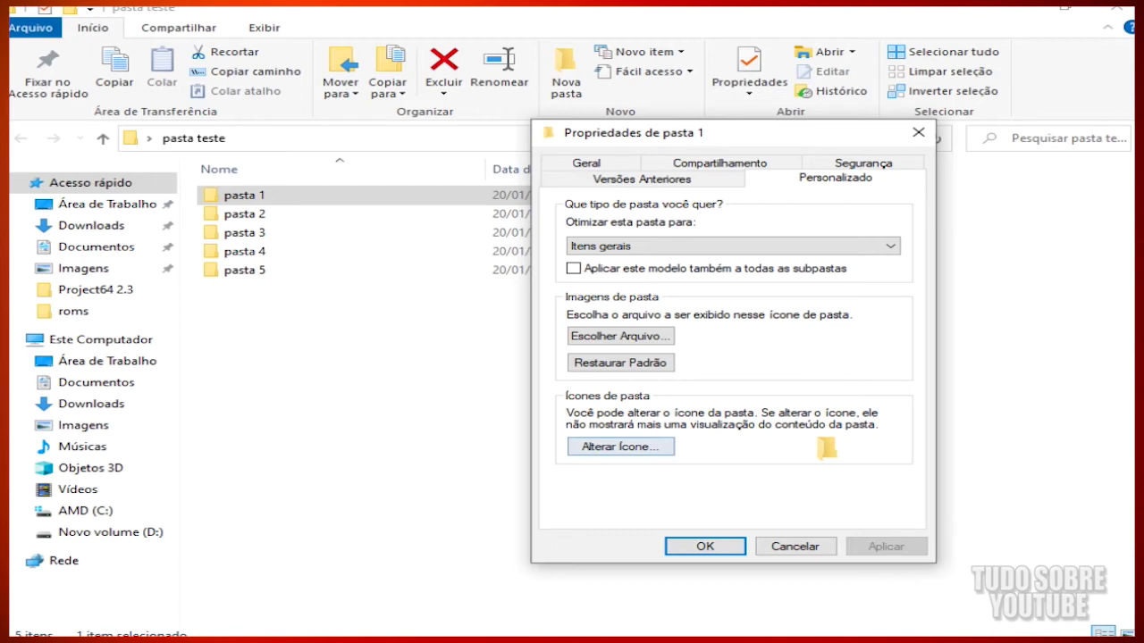
click(621, 447)
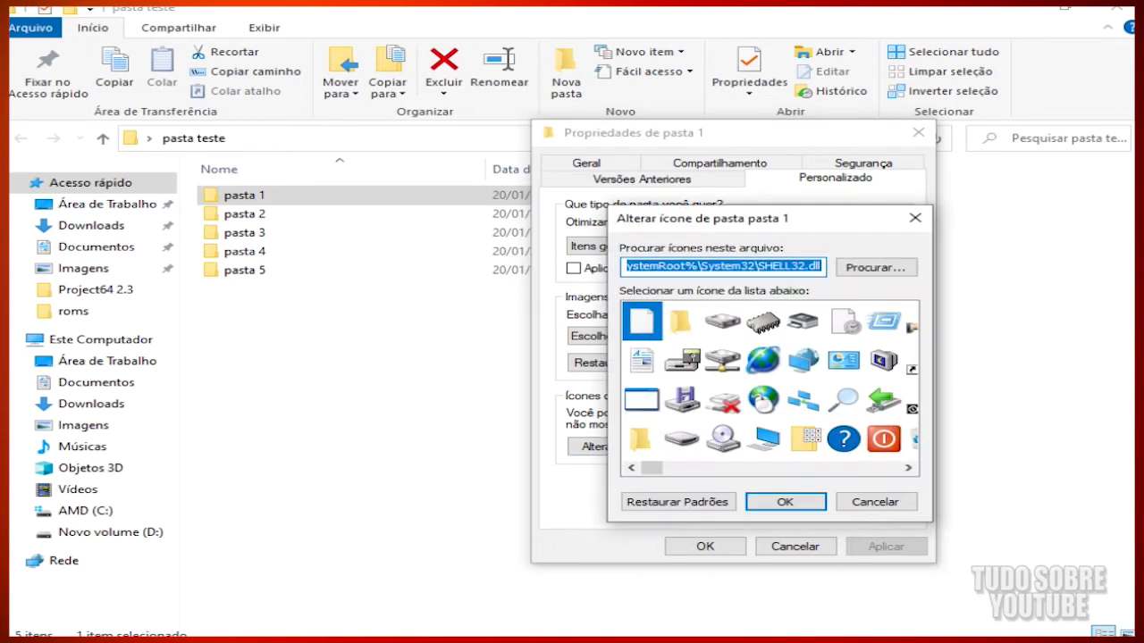
Set pasta 1's folder icon to the SHELL32.dll disc with a blue music note and green plus, and apply the change
drag(792, 221, 598, 160)
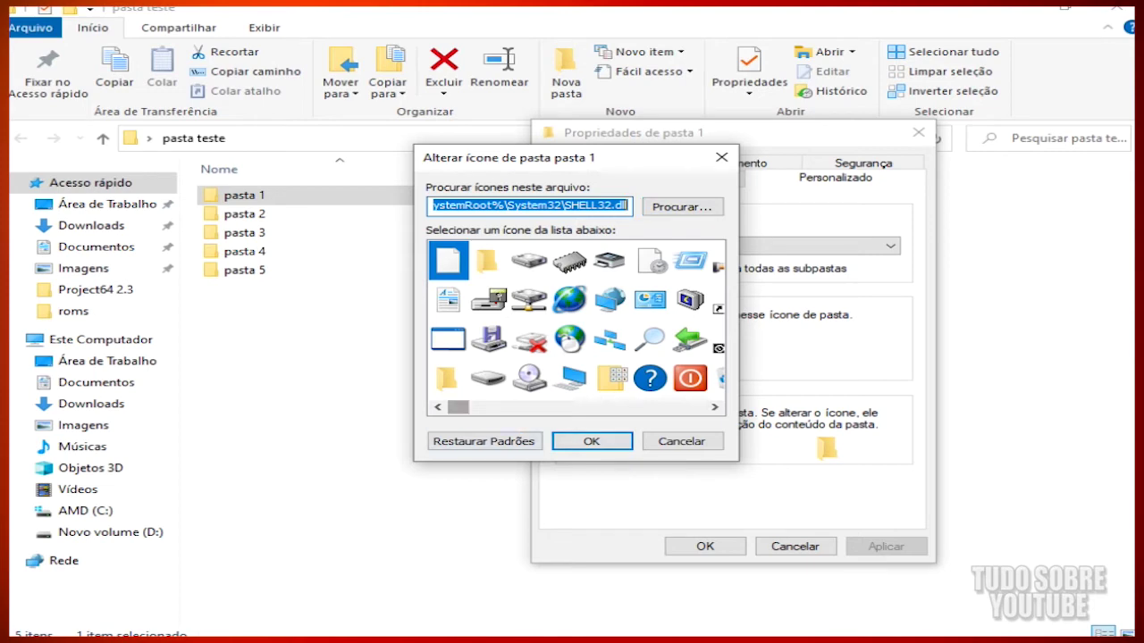
scroll(577, 322, right, 5)
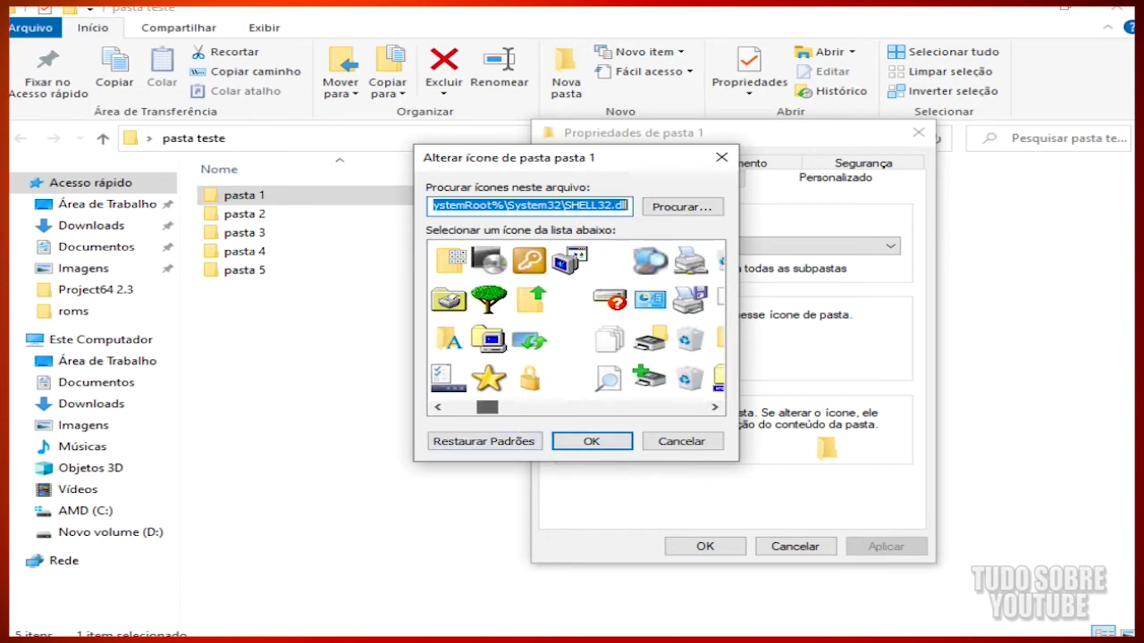
scroll(576, 322, right, 4)
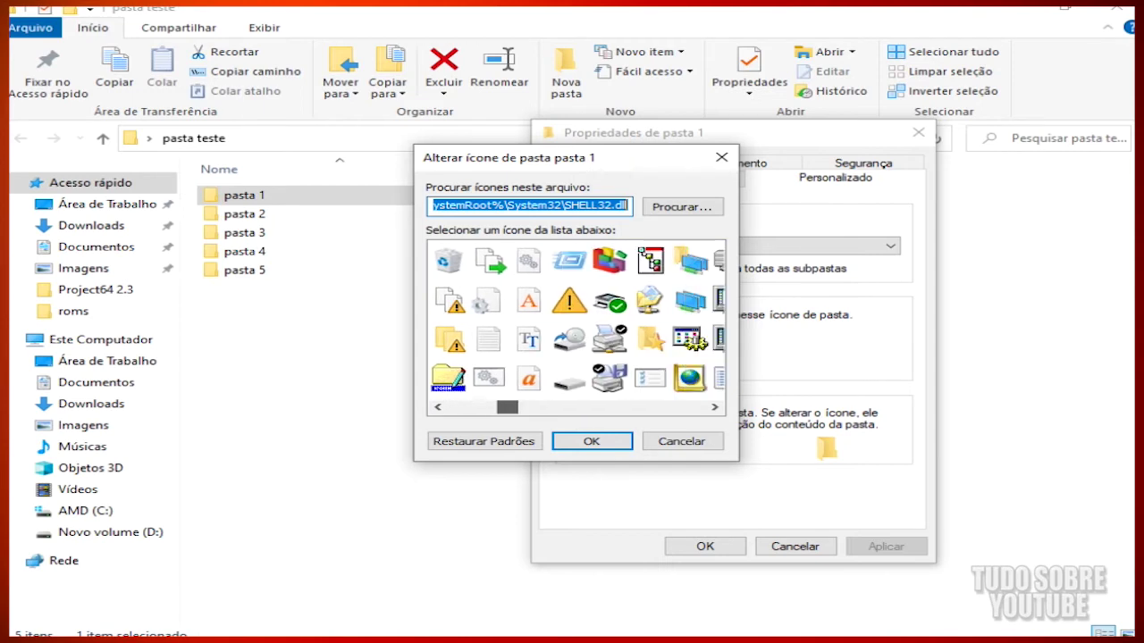
scroll(577, 322, right, 6)
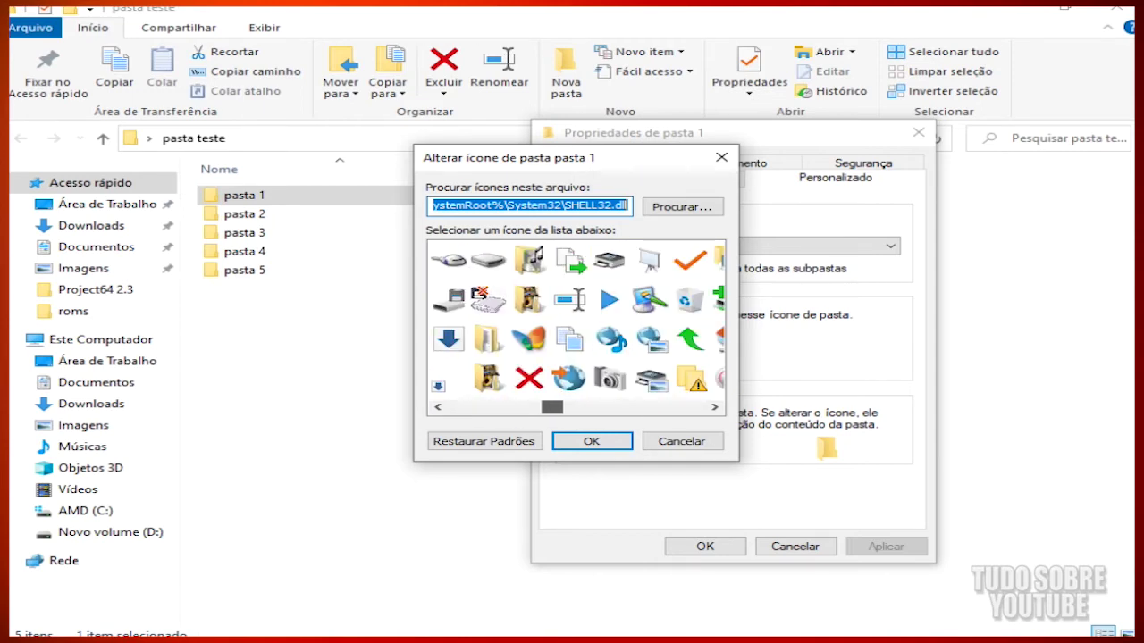
click(610, 339)
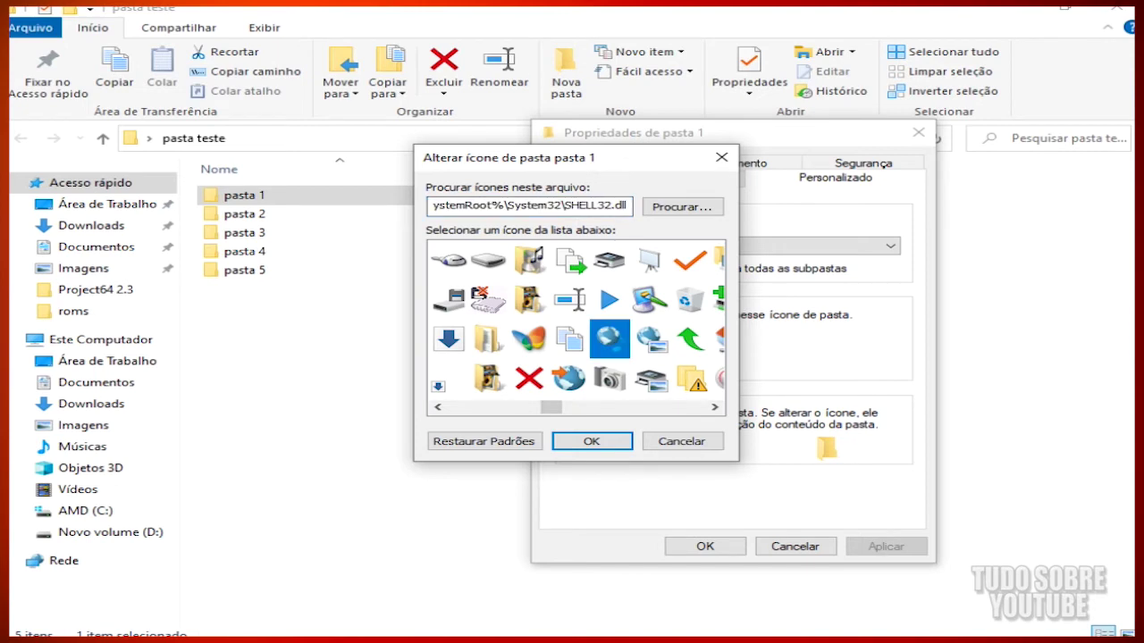
drag(552, 406, 579, 407)
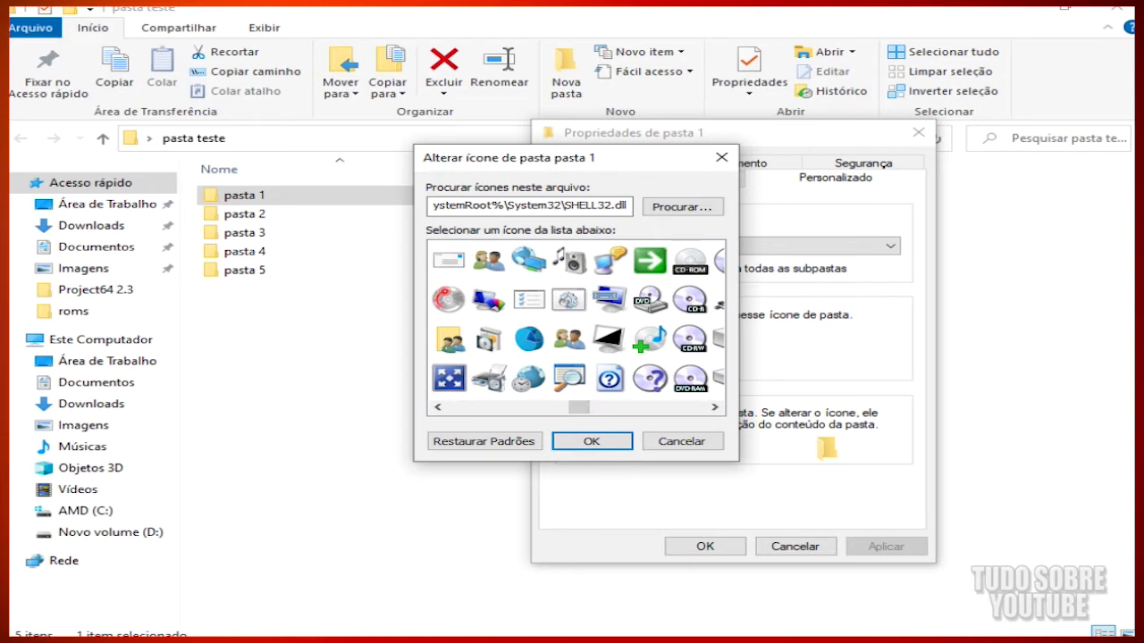
click(650, 339)
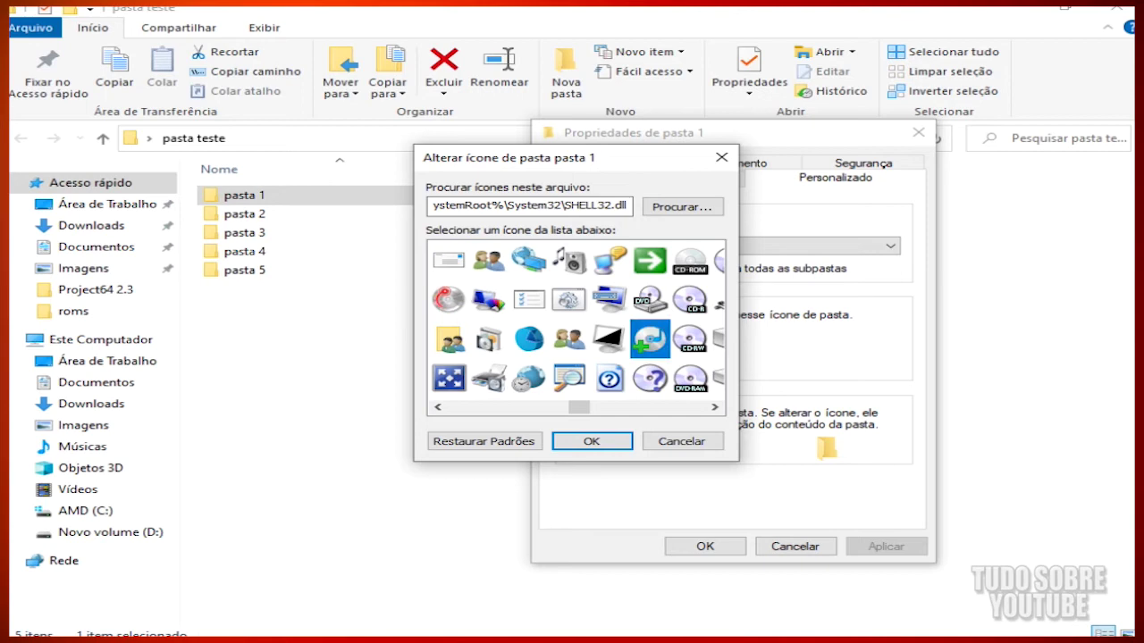
drag(579, 406, 593, 407)
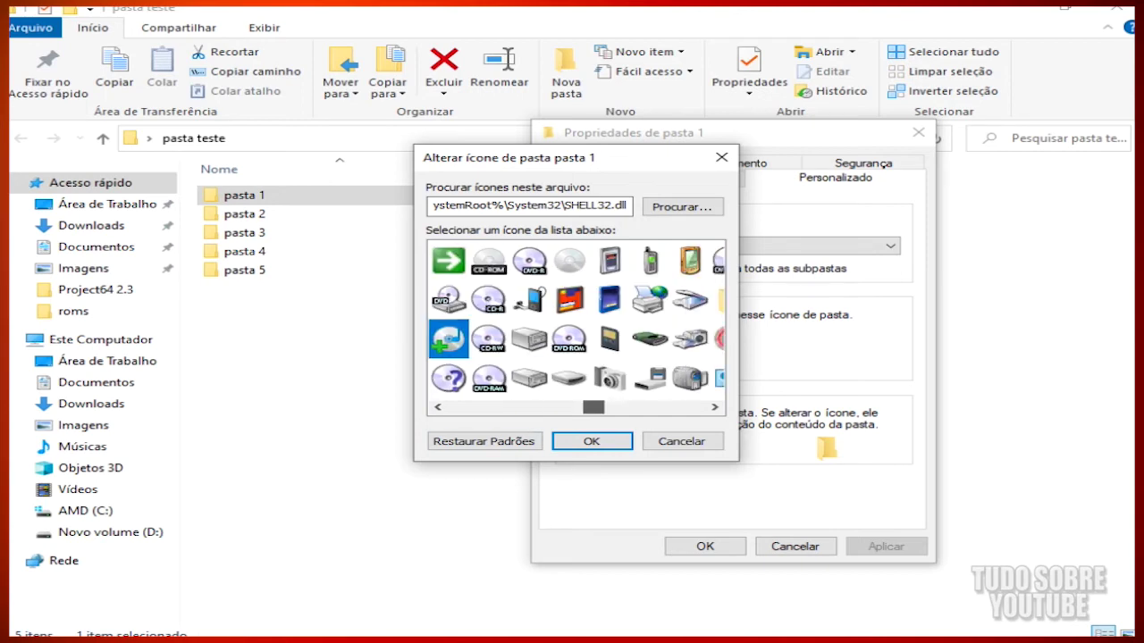
click(592, 440)
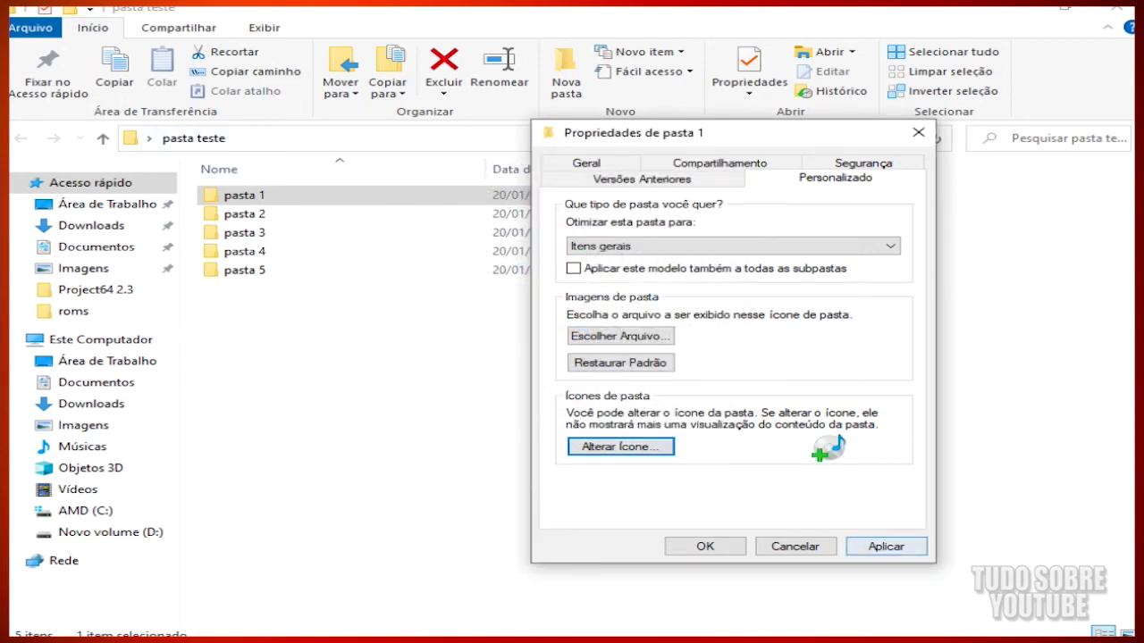
click(885, 546)
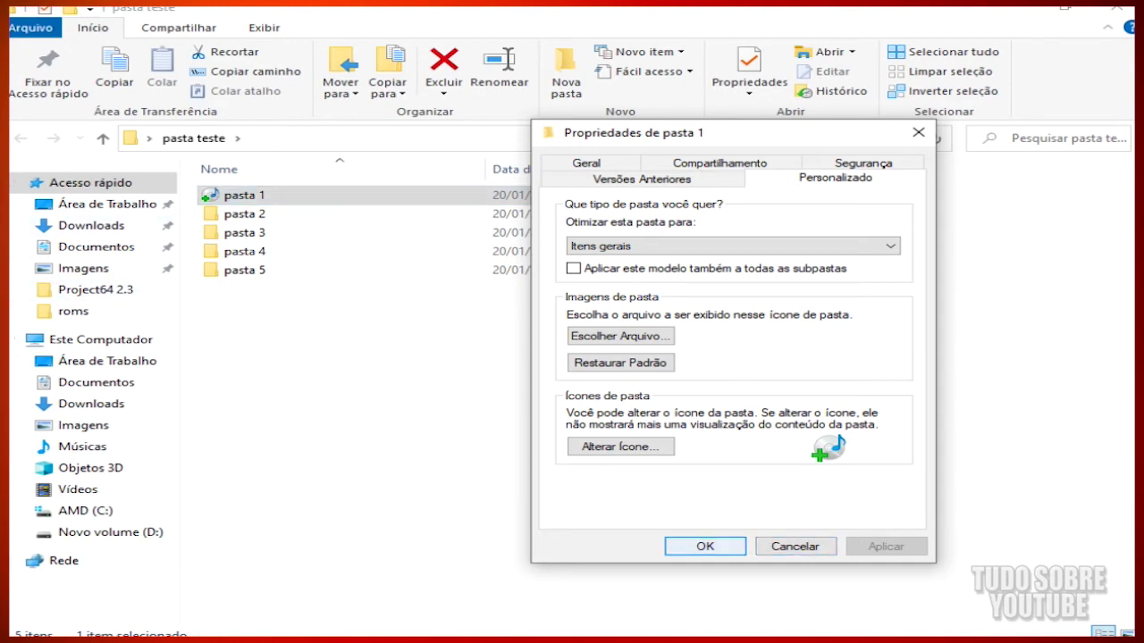
click(705, 546)
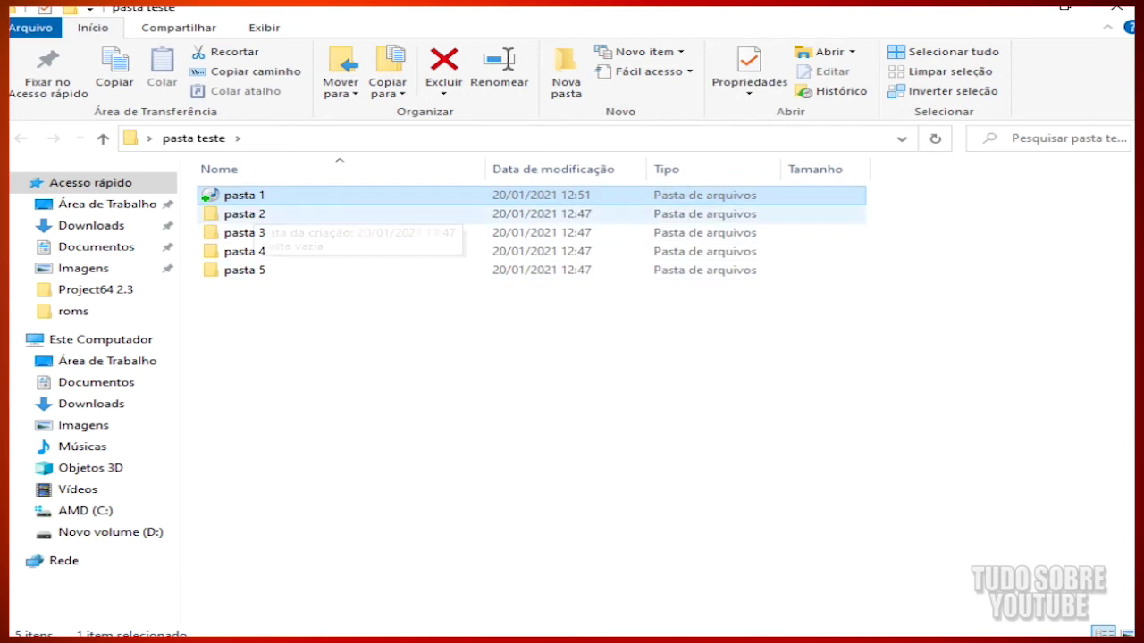
Open the icon selection for the folder pasta 2 from its customization properties
click(254, 213)
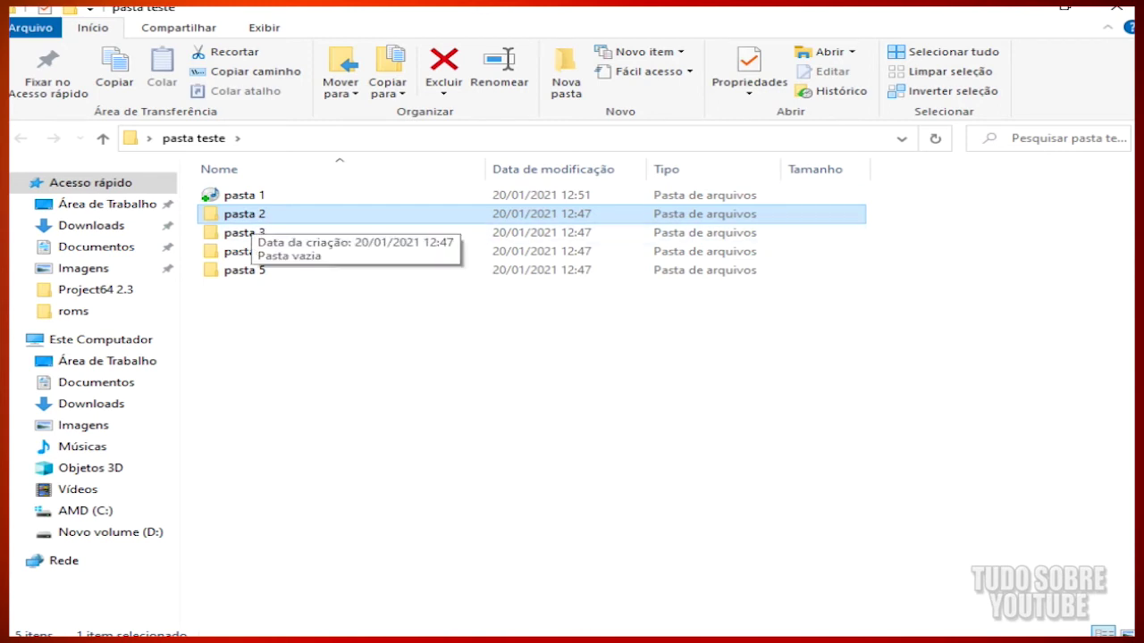
right_click(252, 217)
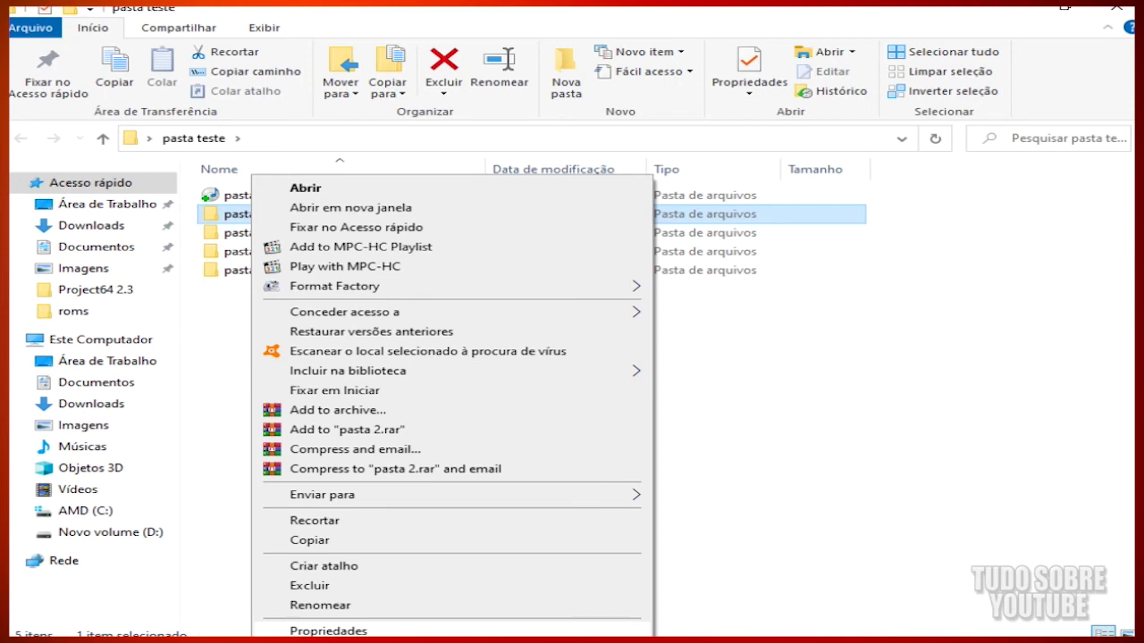
click(327, 631)
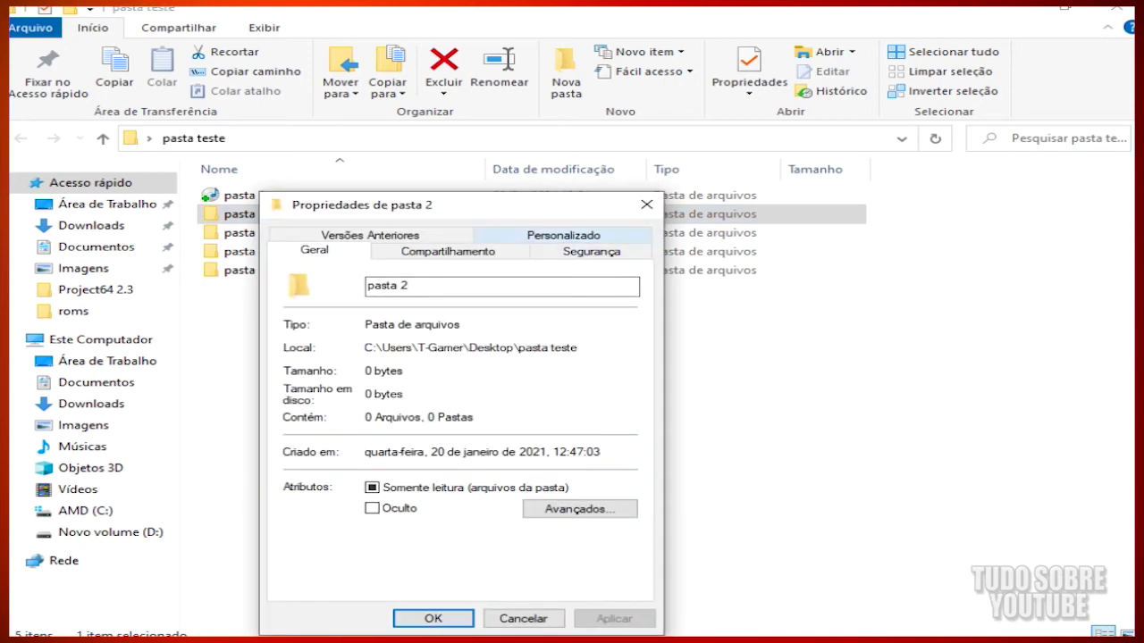
click(563, 235)
click(349, 519)
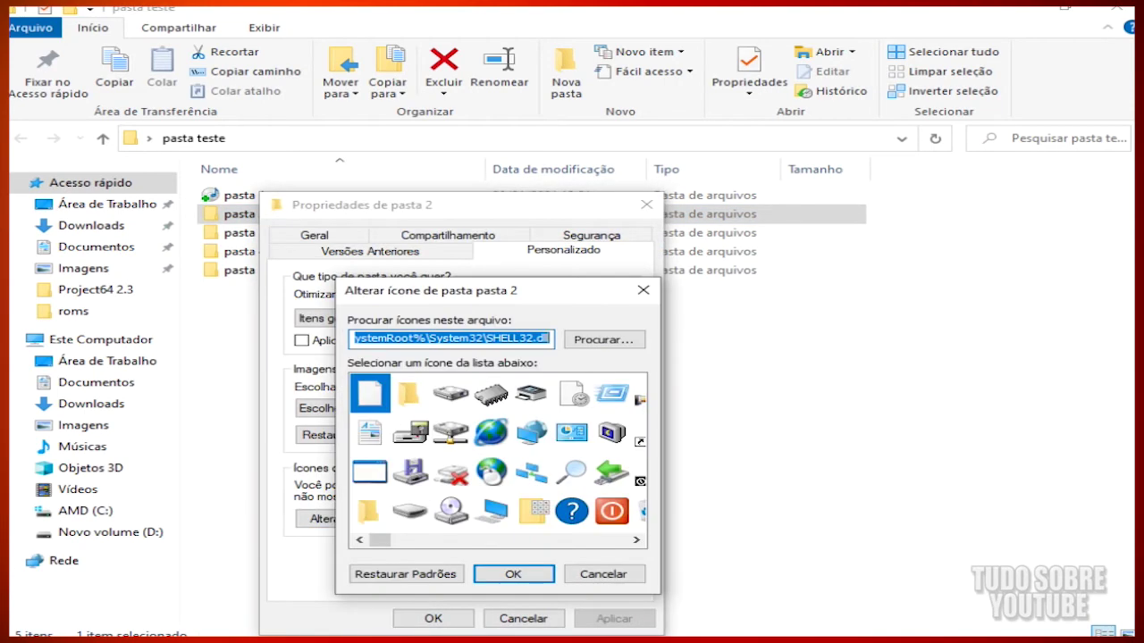
drag(519, 290, 588, 159)
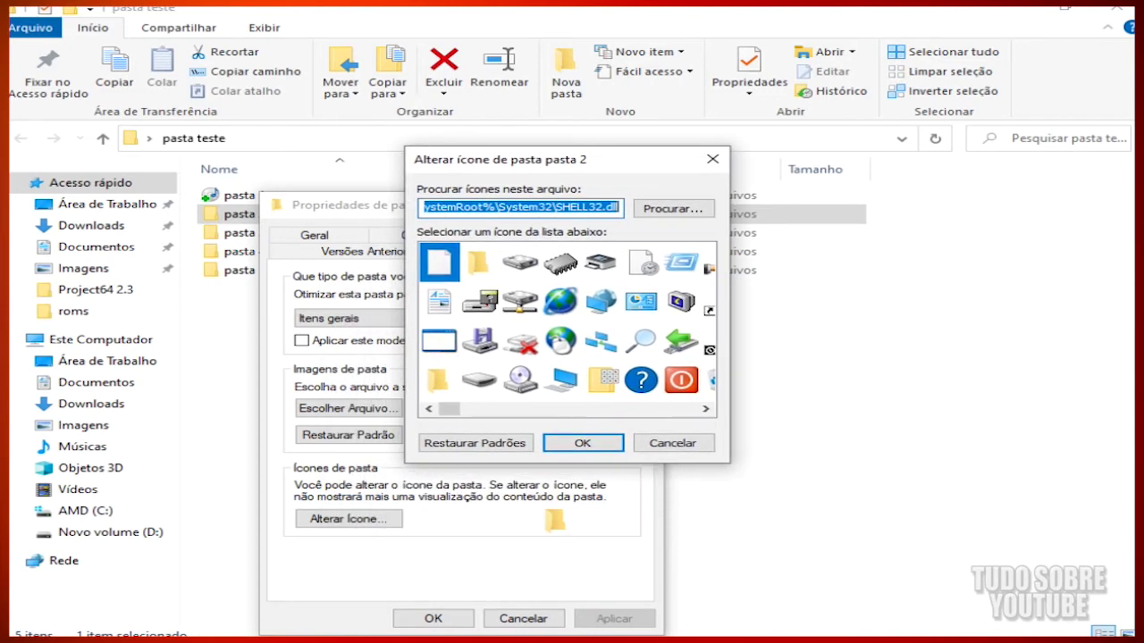
Set pasta 2's folder icon to the SHELL32.dll presentation screen on a stand, and apply the change
scroll(568, 318, right, 3)
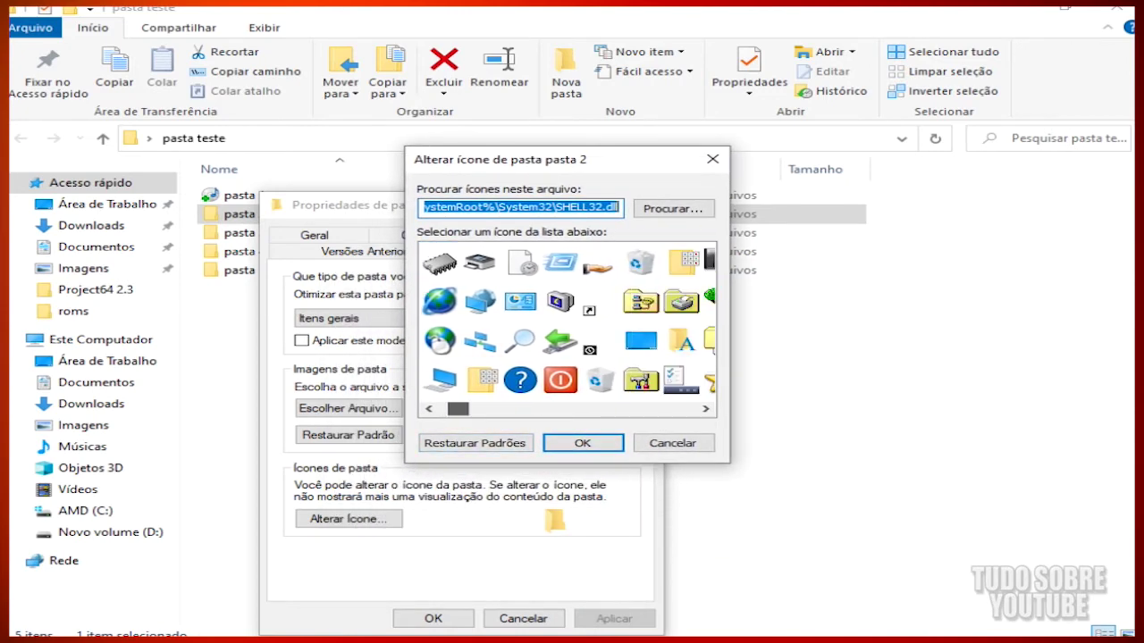
scroll(567, 318, right, 3)
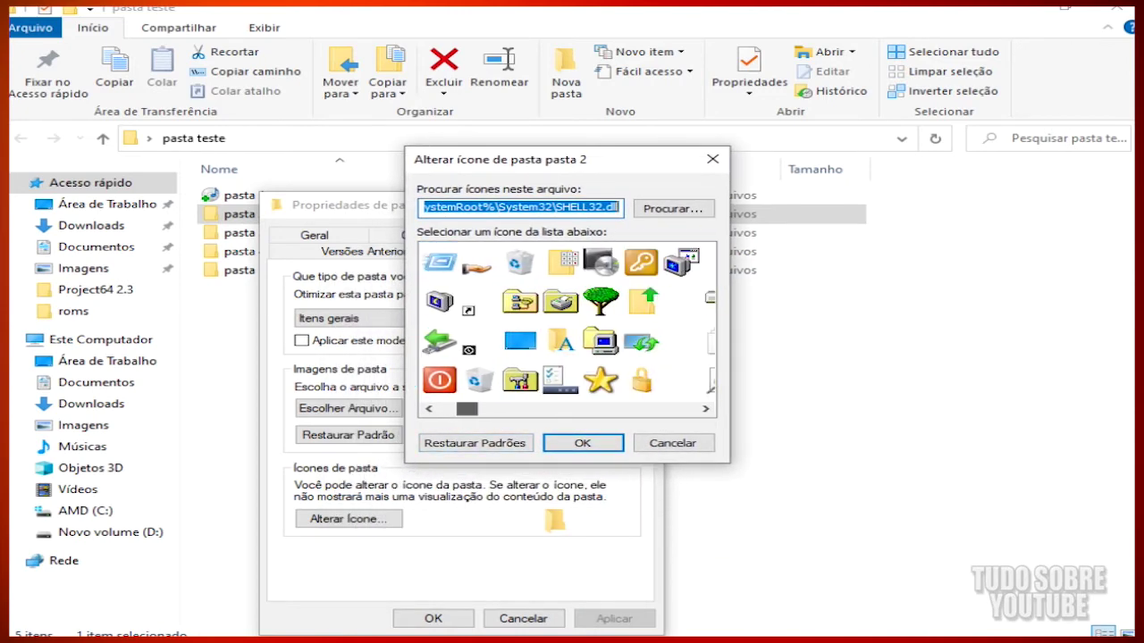
scroll(568, 318, right, 3)
scroll(567, 318, right, 5)
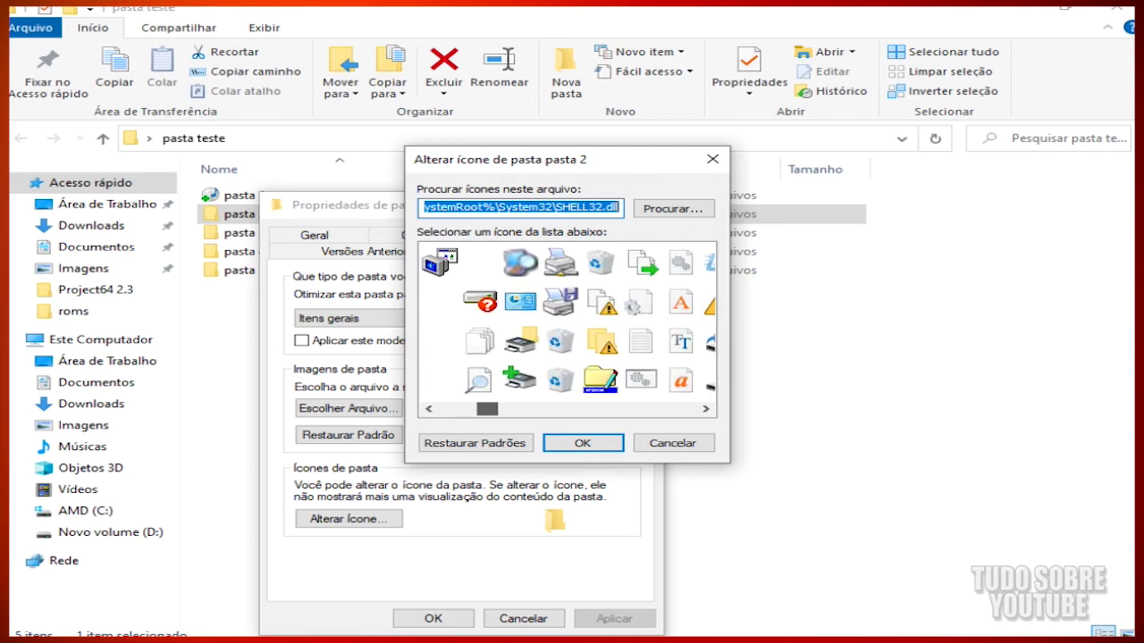
scroll(567, 318, right, 5)
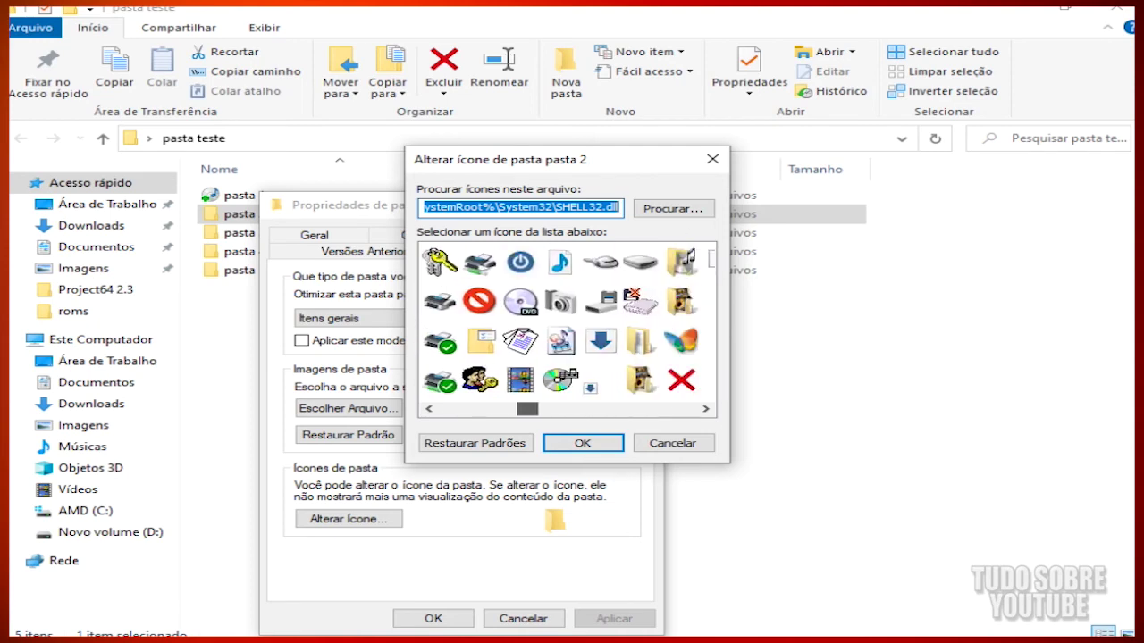
click(600, 262)
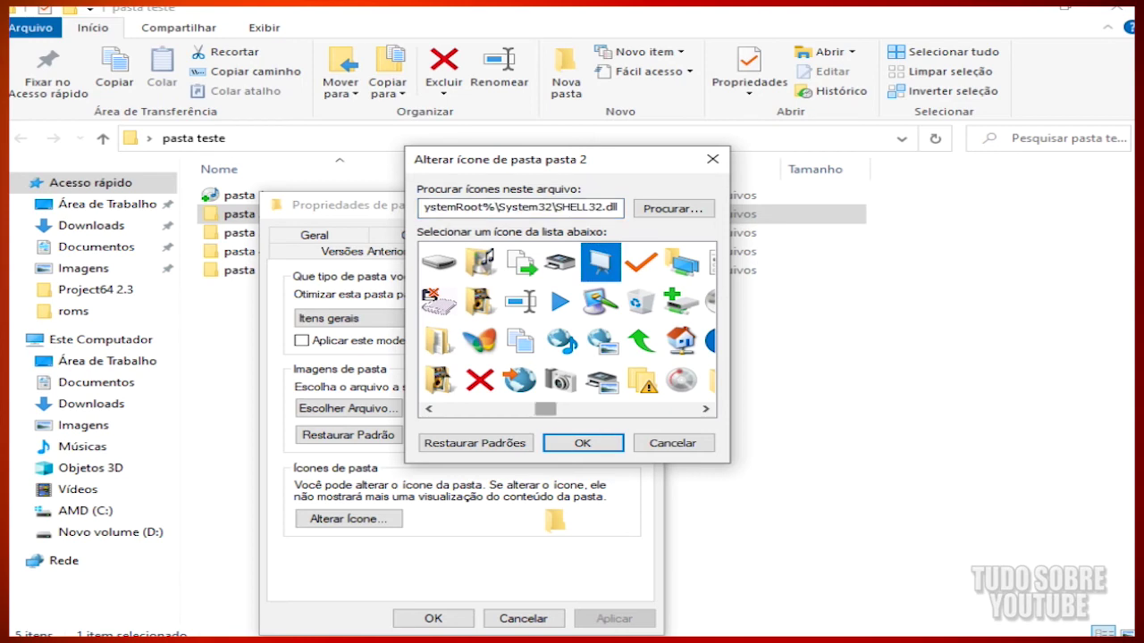
scroll(568, 318, right, 4)
scroll(567, 318, right, 6)
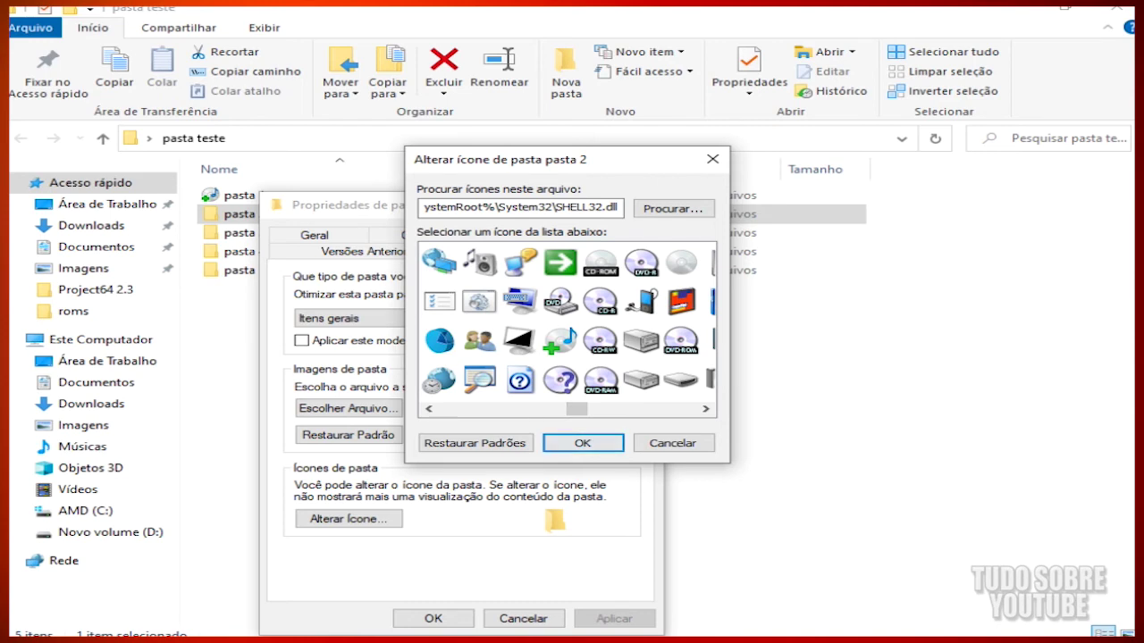
click(642, 408)
click(643, 408)
drag(620, 410, 558, 409)
click(583, 442)
drag(484, 209, 800, 124)
click(930, 534)
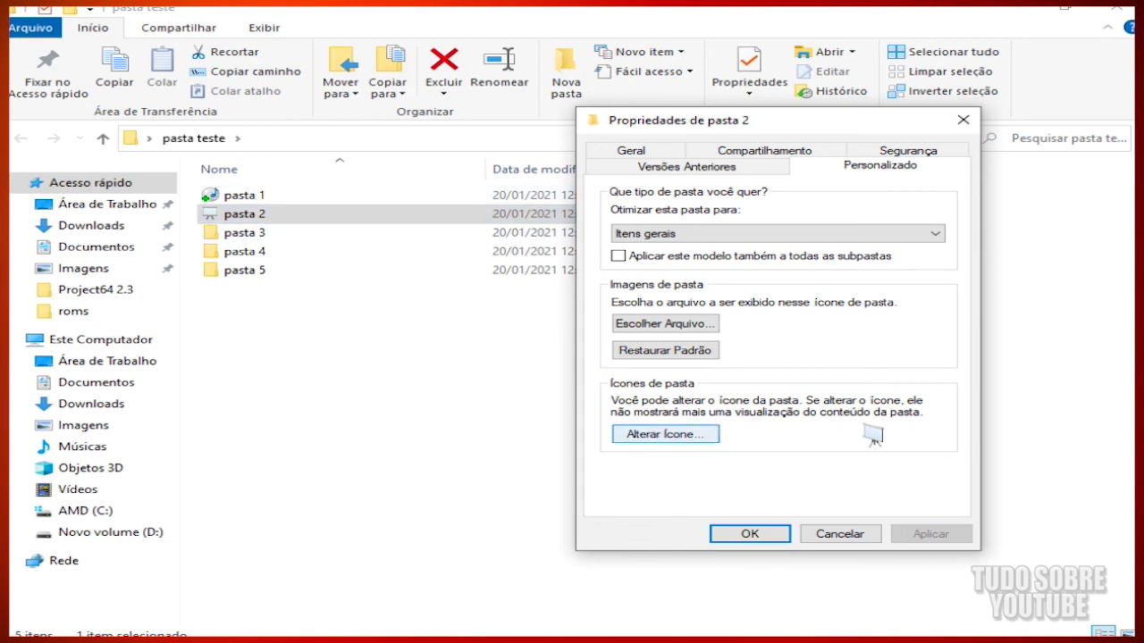
Change pasta 2's folder icon to the red power symbol from SHELL32.dll, apply it and close the folder's properties
click(665, 434)
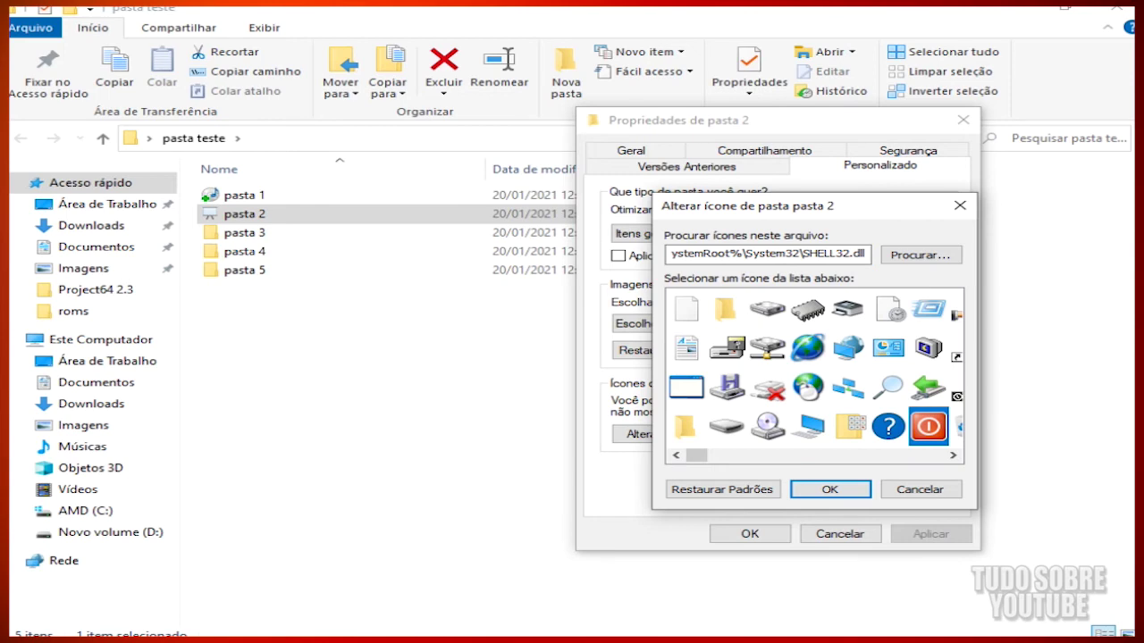
click(829, 489)
click(931, 533)
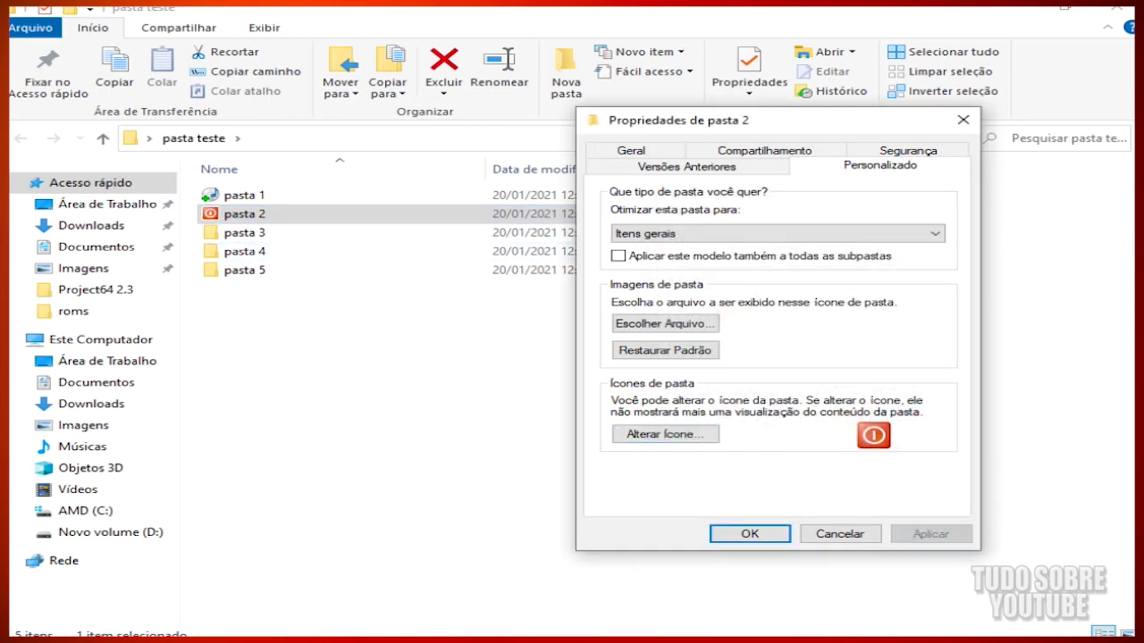
click(750, 534)
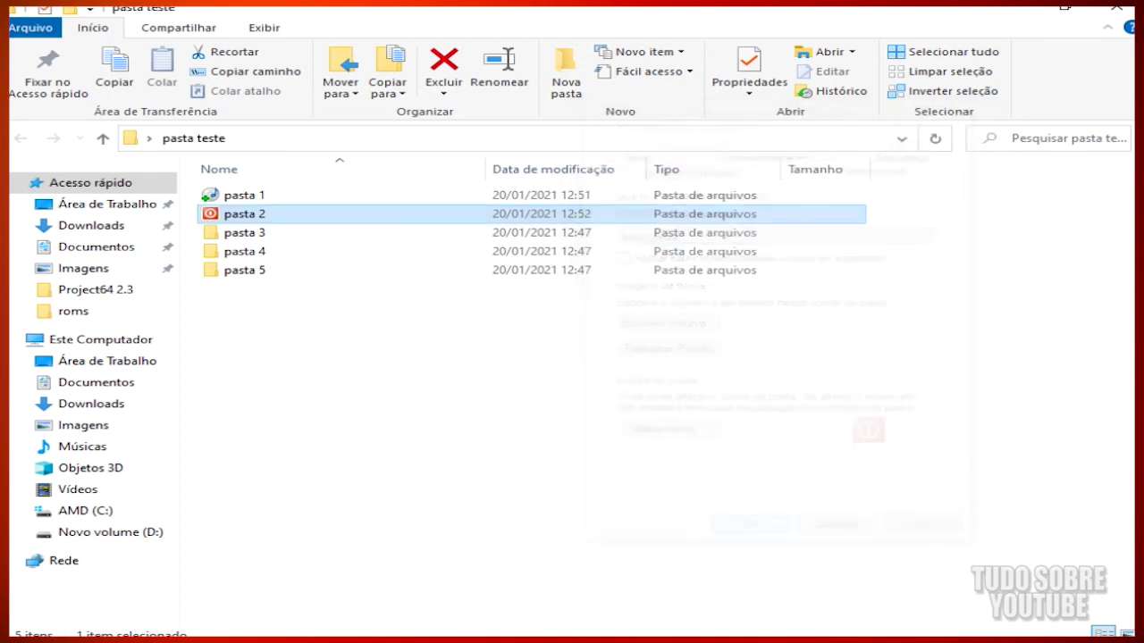
Open the folder pasta 1 to view its contents, and return to pasta teste
click(244, 232)
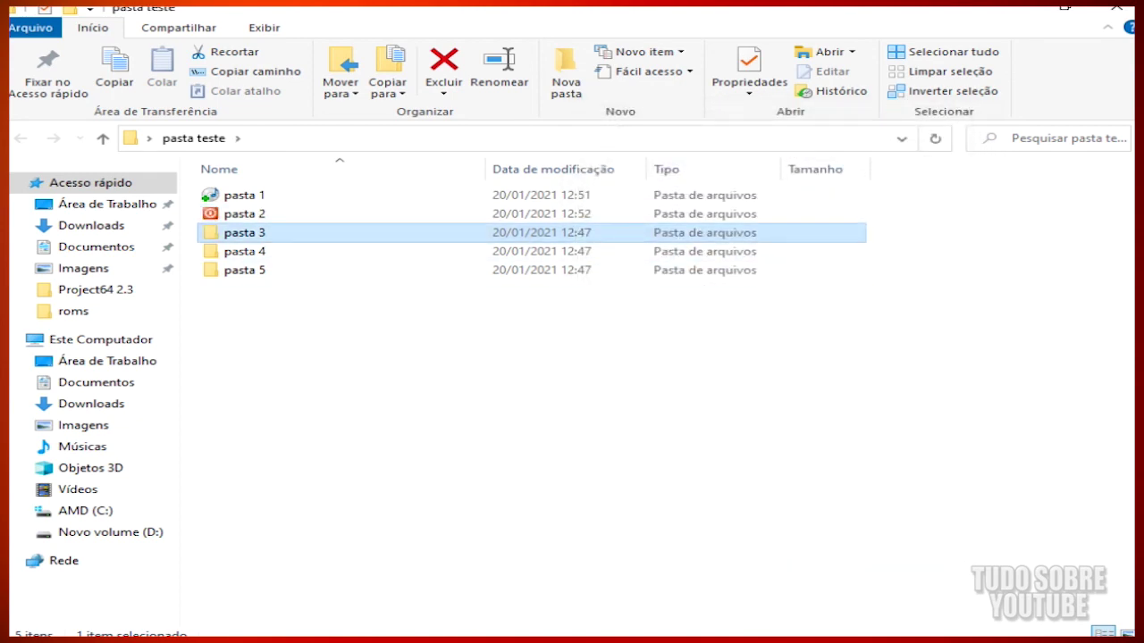
click(244, 195)
key(Return)
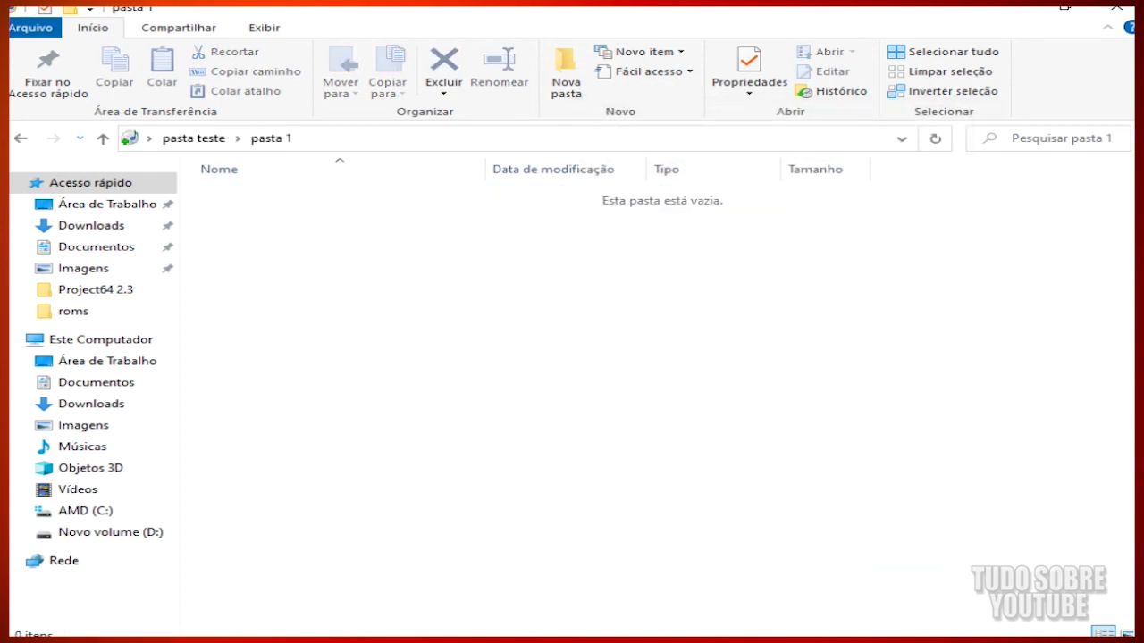
key(alt+Left)
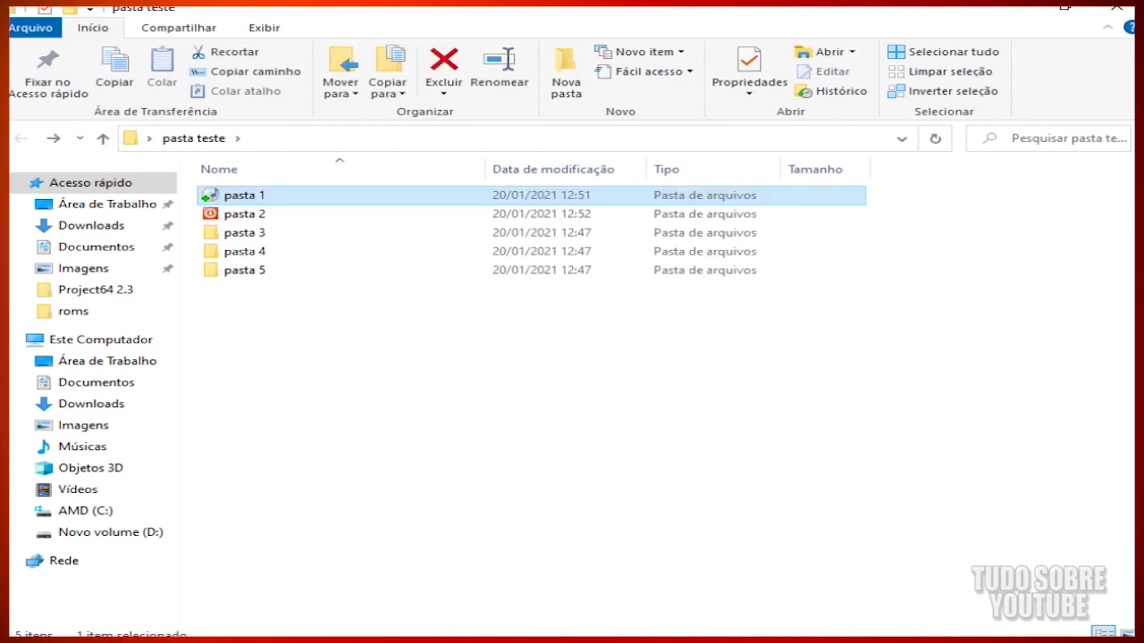